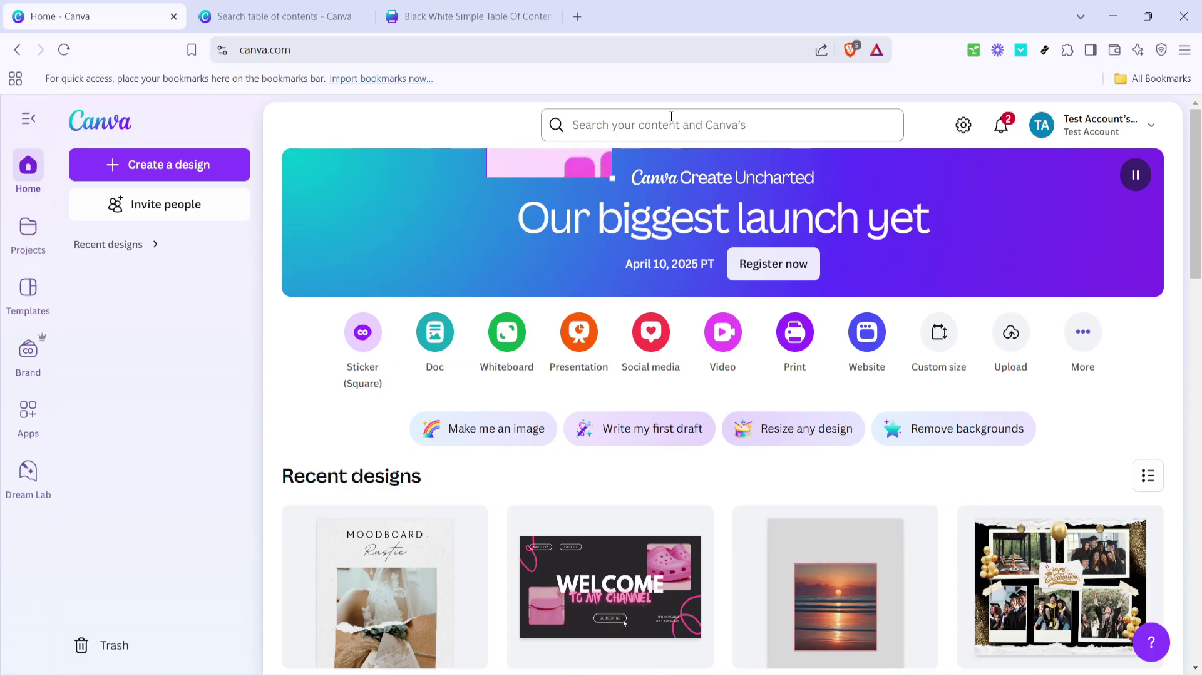
Switch to the 'Search table of contents' tab showing the template results.
{"action": "key", "text": "ctrl+Tab"}
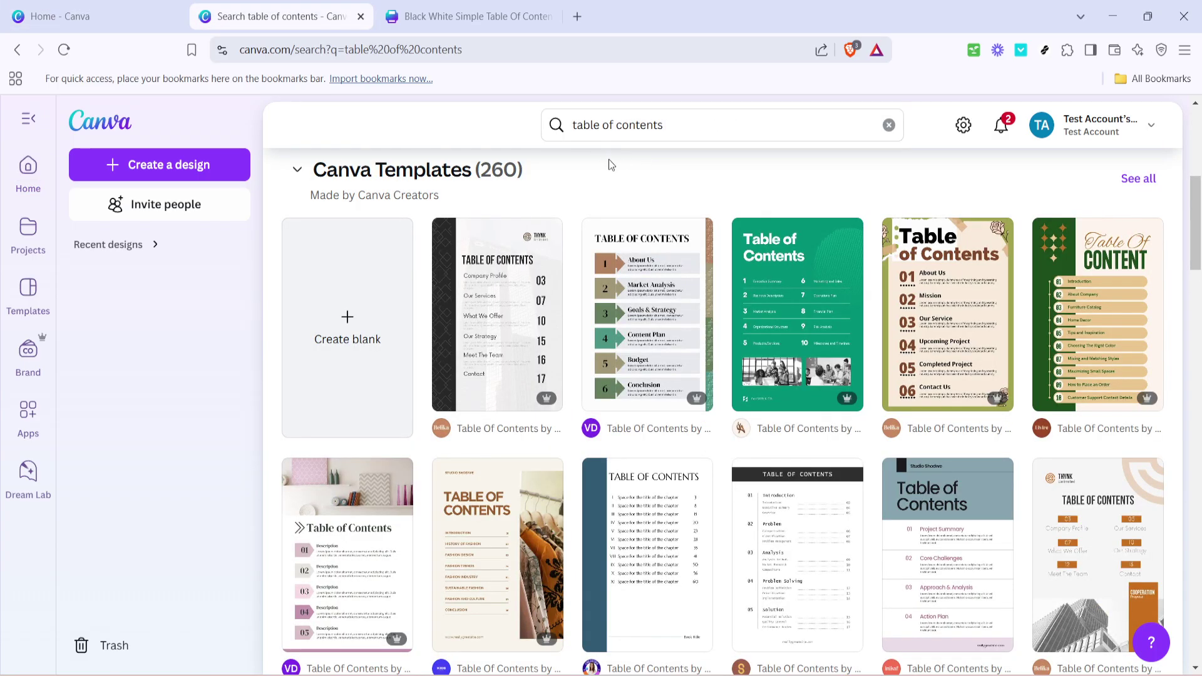
{"action": "mouse_move", "coordinate": [648, 554]}
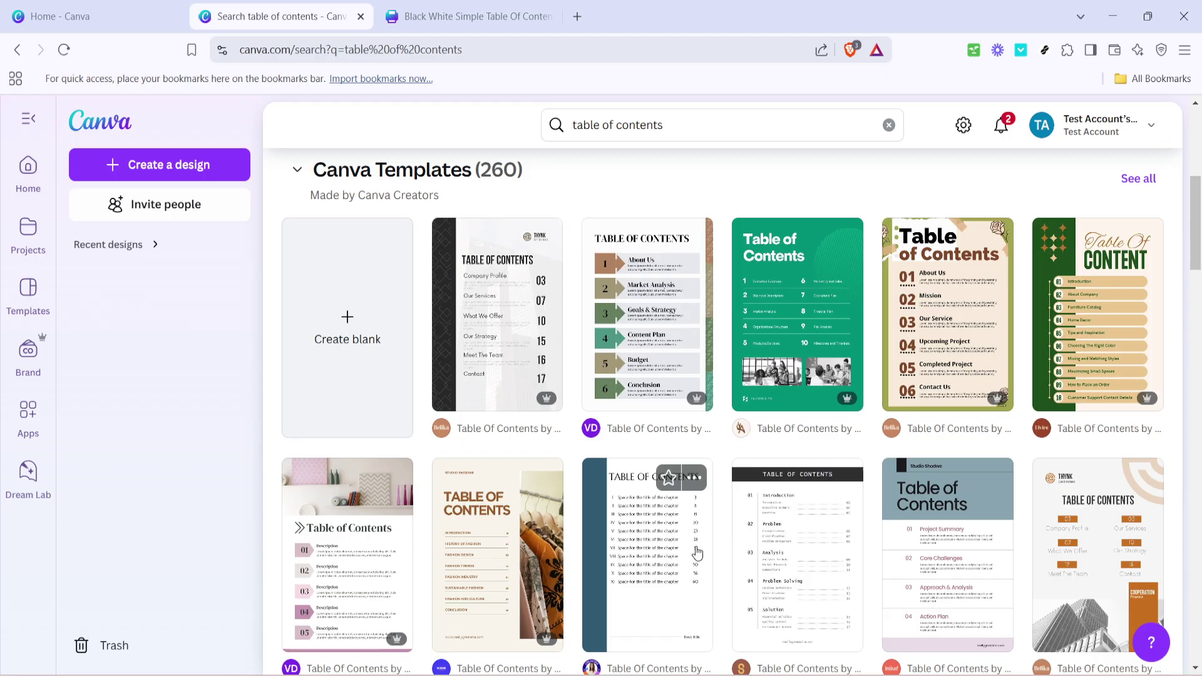
{"action": "scroll", "coordinate": [695, 554], "scroll_direction": "down", "scroll_amount": 1}
{"action": "scroll", "coordinate": [696, 555], "scroll_direction": "down", "scroll_amount": 1}
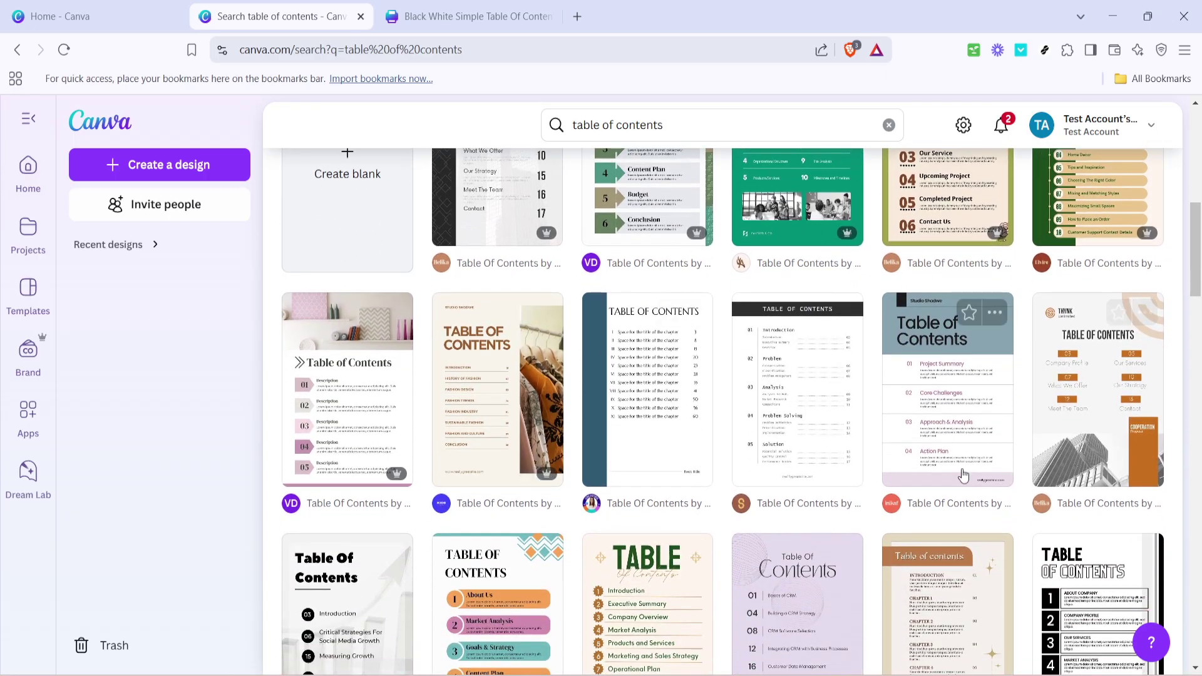
{"action": "mouse_move", "coordinate": [796, 389]}
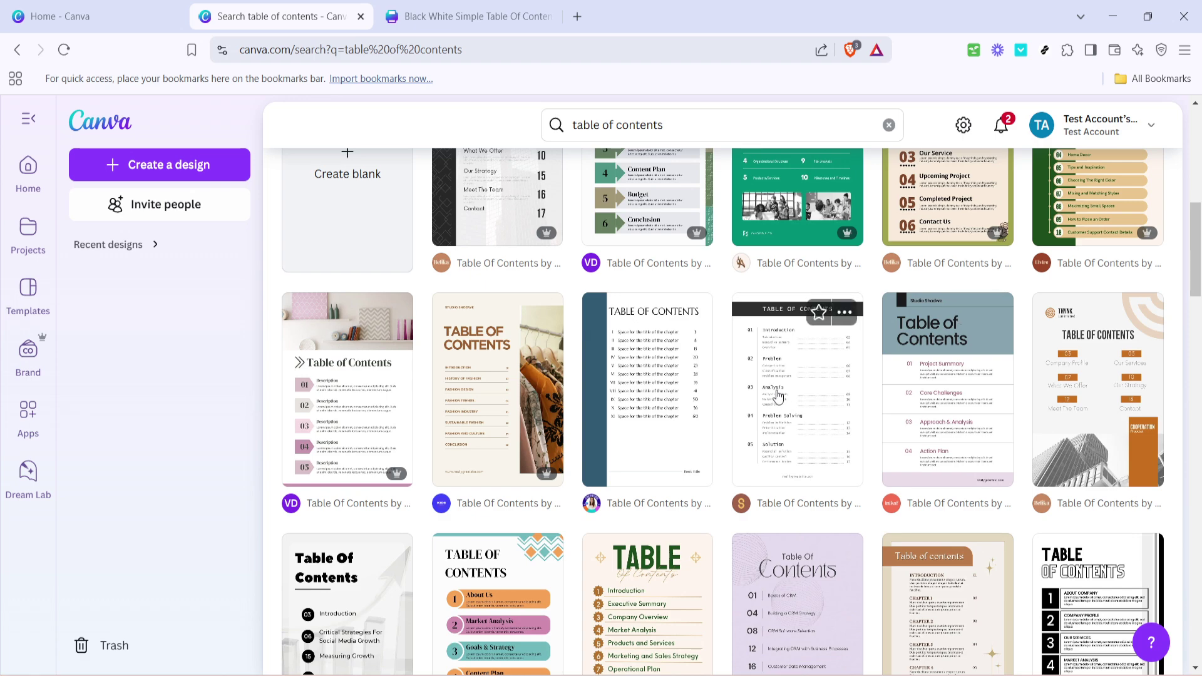
{"action": "scroll", "coordinate": [778, 396], "scroll_direction": "down", "scroll_amount": 1}
{"action": "scroll", "coordinate": [777, 396], "scroll_direction": "down", "scroll_amount": 3}
{"action": "scroll", "coordinate": [777, 397], "scroll_direction": "up", "scroll_amount": 3}
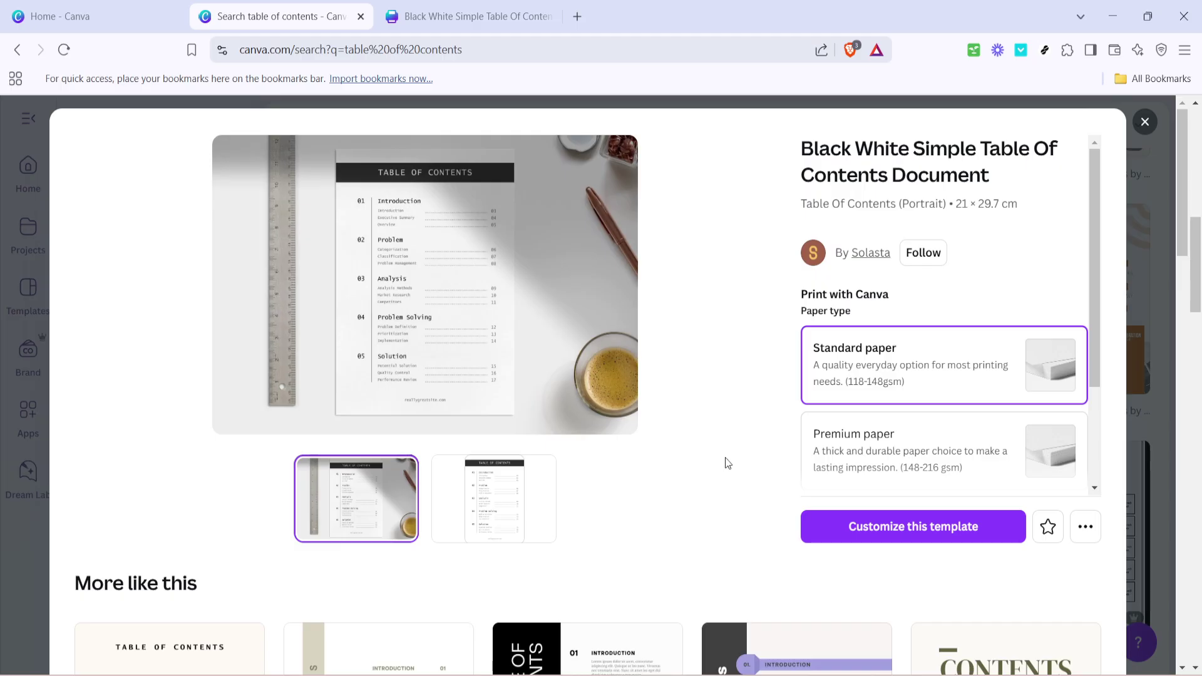
Customize the Black White Simple template, close the Letterheads print offer, and zoom to about 56%.
{"action": "left_click", "coordinate": [908, 528]}
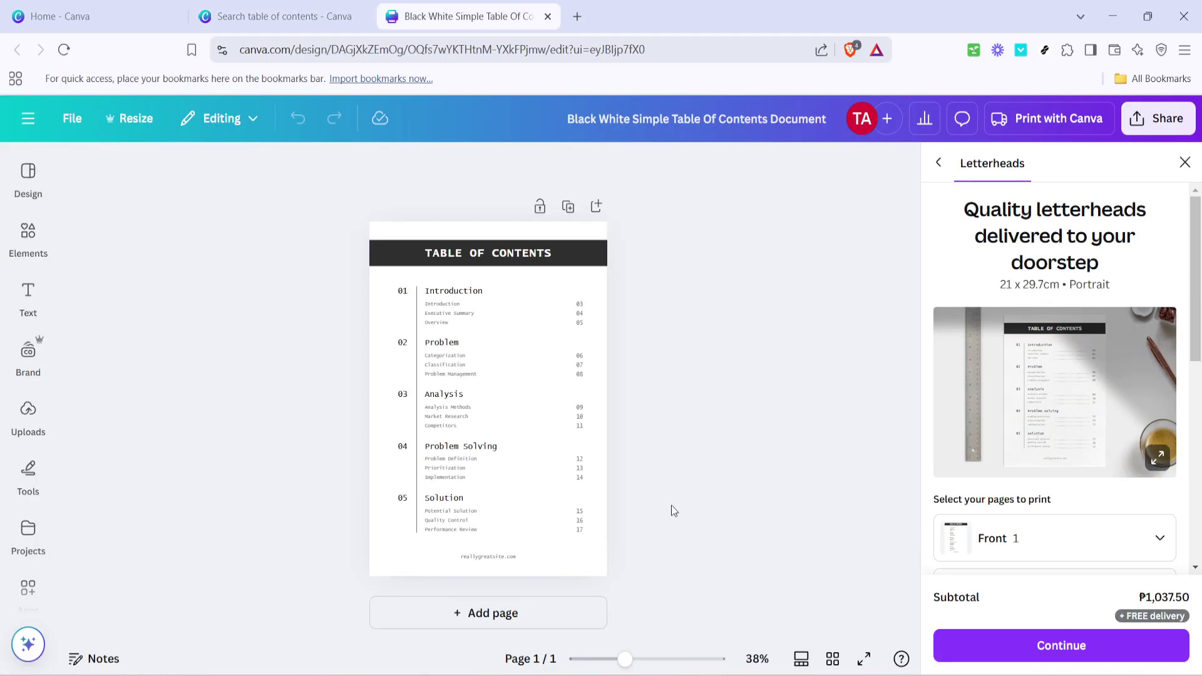
{"action": "left_click", "coordinate": [1185, 162]}
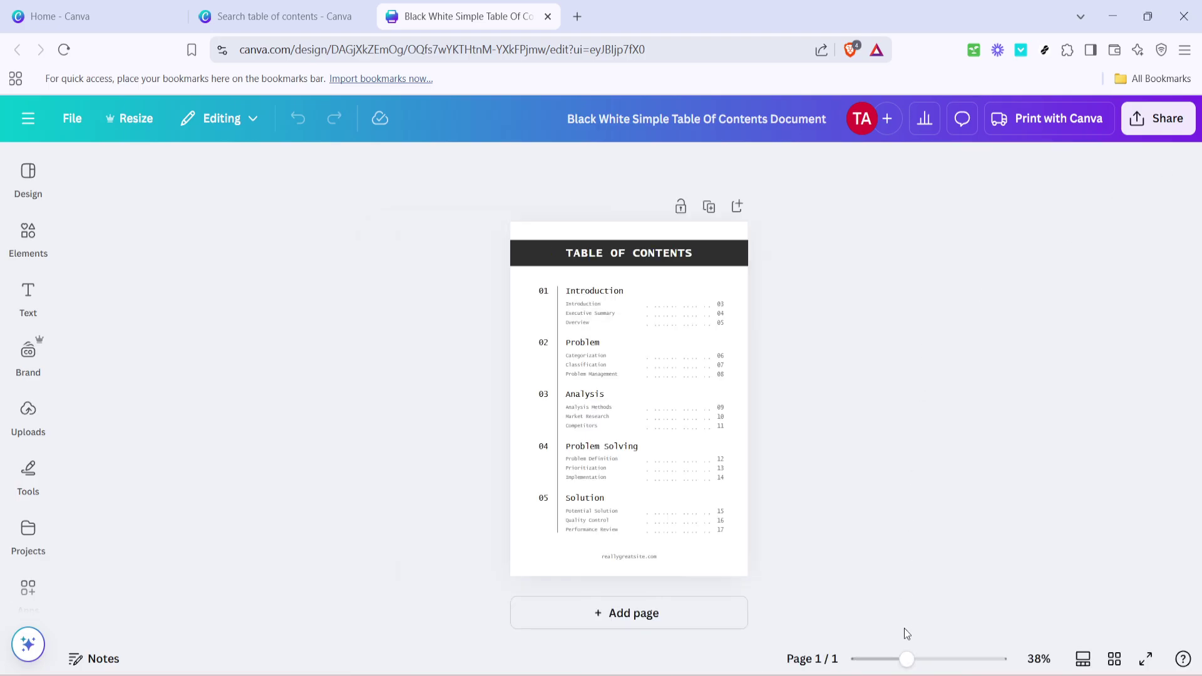
{"action": "left_click_drag", "start_coordinate": [907, 659], "coordinate": [922, 661]}
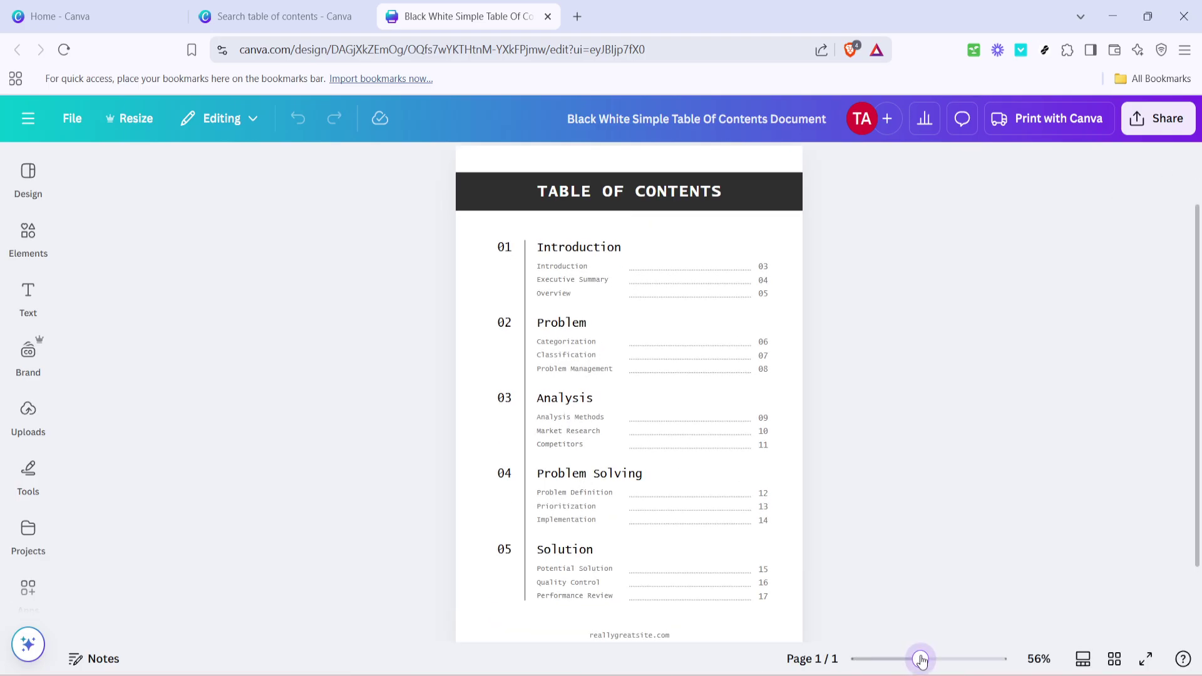